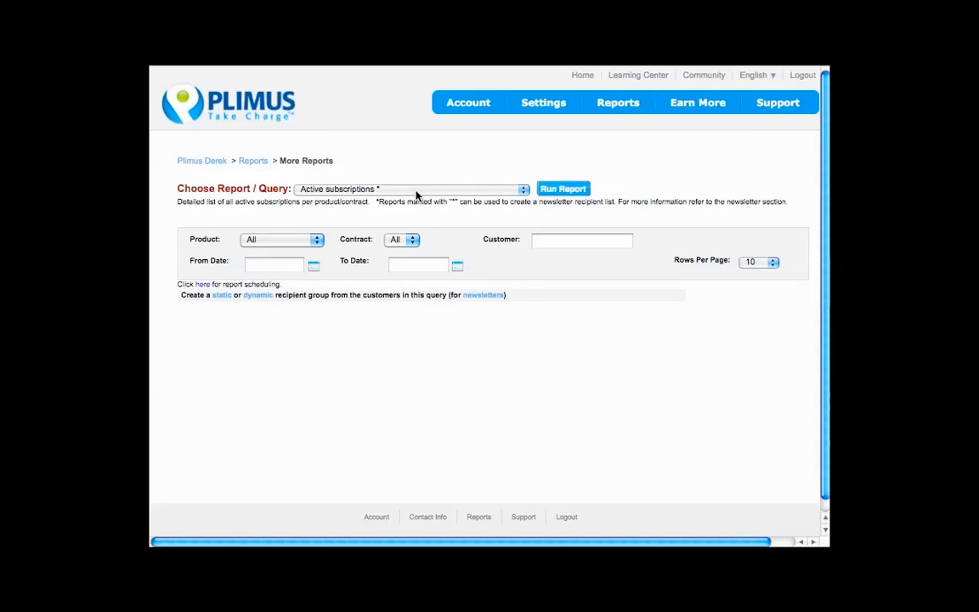
Step: Run the Sales report for all products with the From Date set to 11/01/2009
{"action": "left_click", "coordinate": [416, 189]}
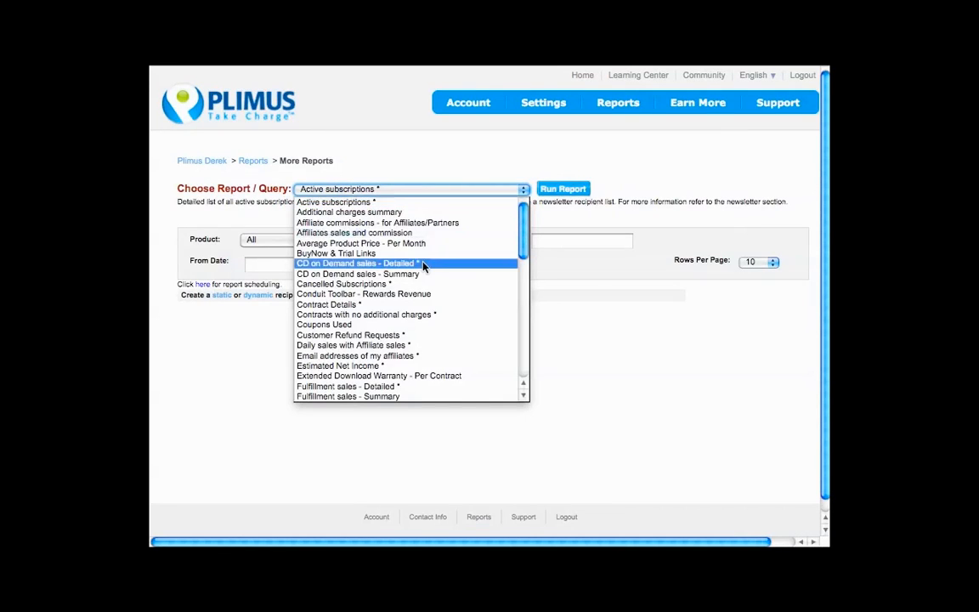
{"action": "scroll", "coordinate": [422, 264], "scroll_direction": "down", "scroll_amount": 10}
{"action": "scroll", "coordinate": [422, 266], "scroll_direction": "down", "scroll_amount": 2}
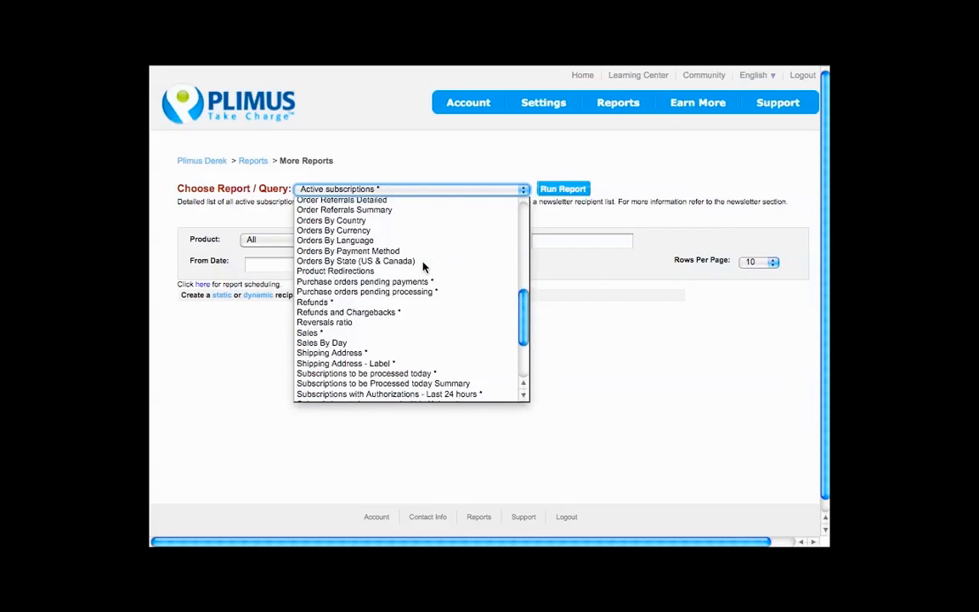
{"action": "left_click", "coordinate": [306, 332]}
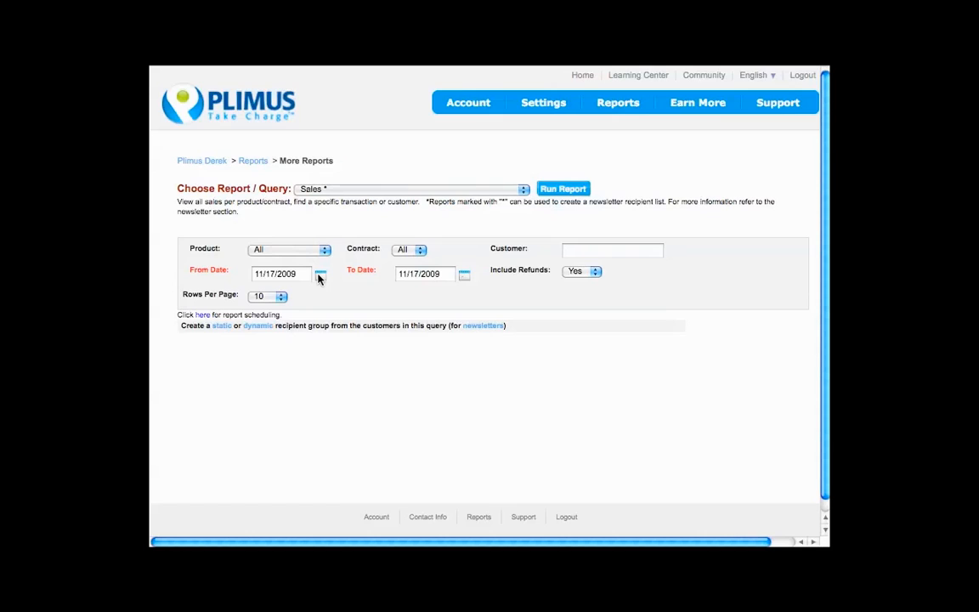
{"action": "left_click", "coordinate": [321, 275]}
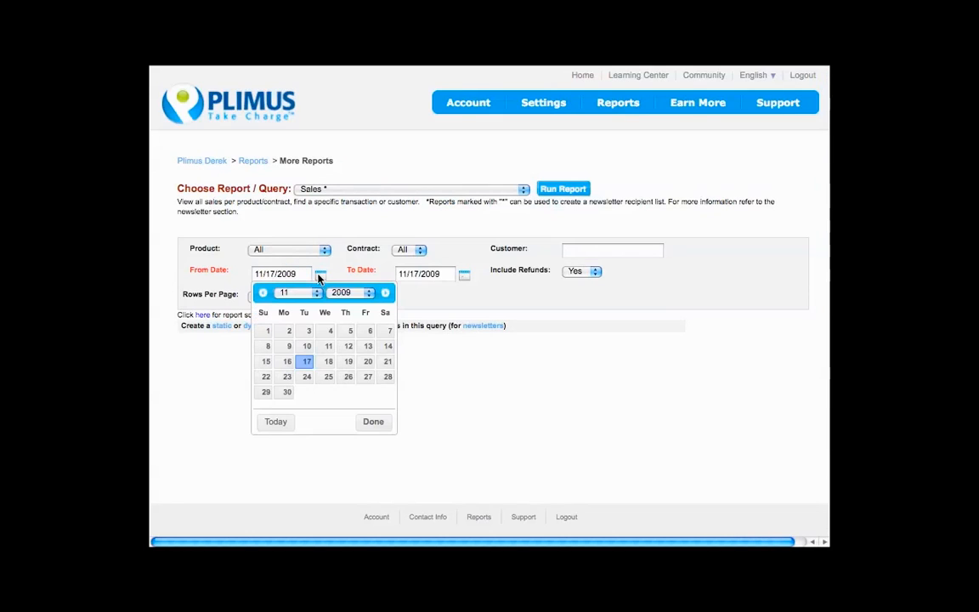
{"action": "left_click", "coordinate": [266, 331]}
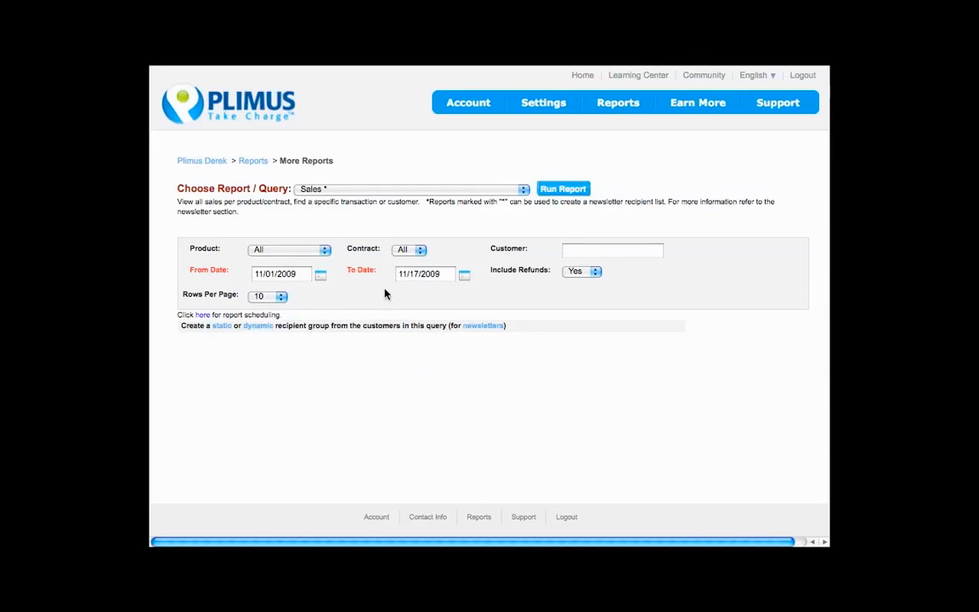
{"action": "left_click", "coordinate": [564, 189]}
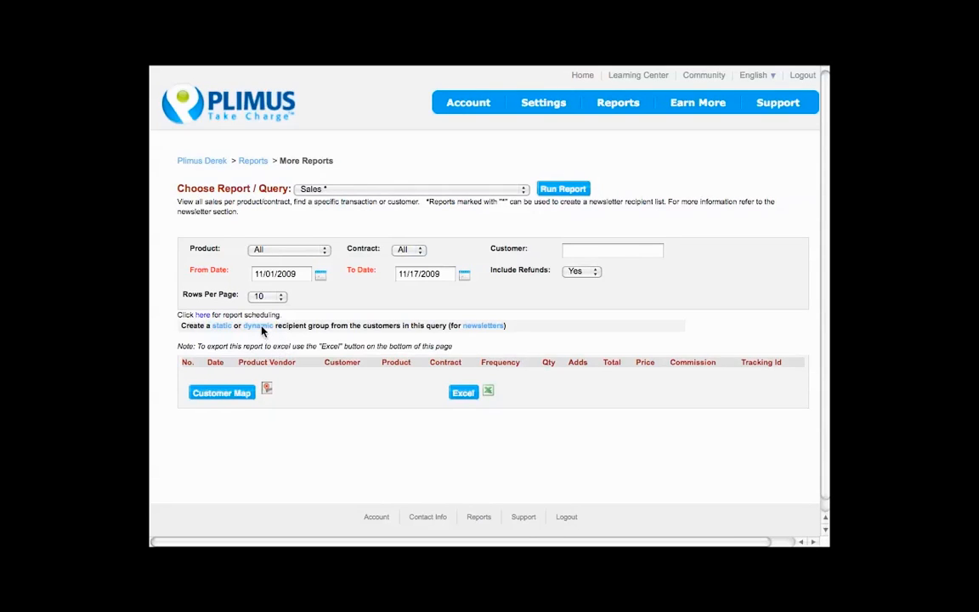
Step: Create a dynamic recipient group from the report's customers, named "Dynamic - sales mailing group 2"
{"action": "left_click", "coordinate": [259, 326]}
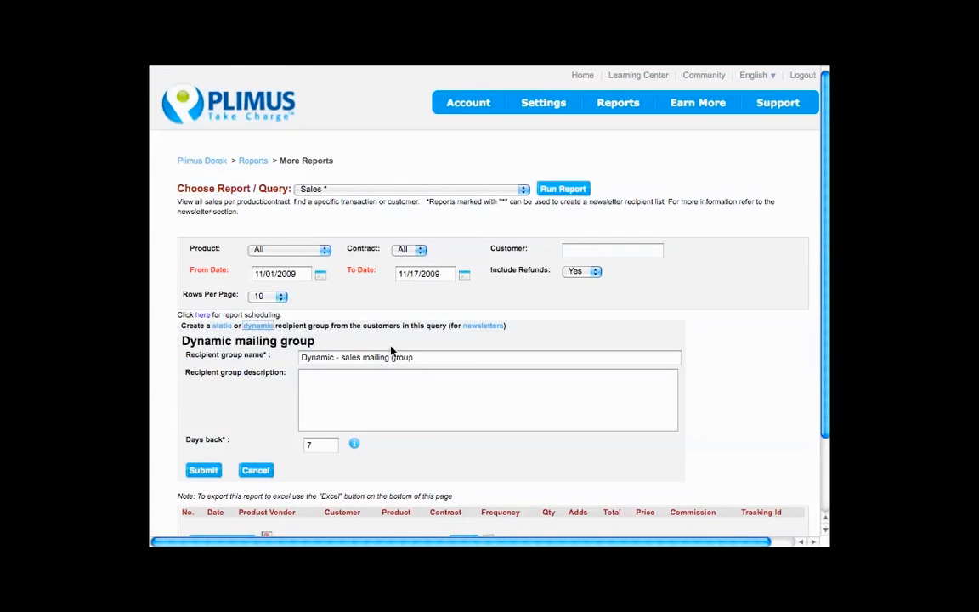
{"action": "left_click", "coordinate": [421, 358]}
{"action": "type", "text": "2"}
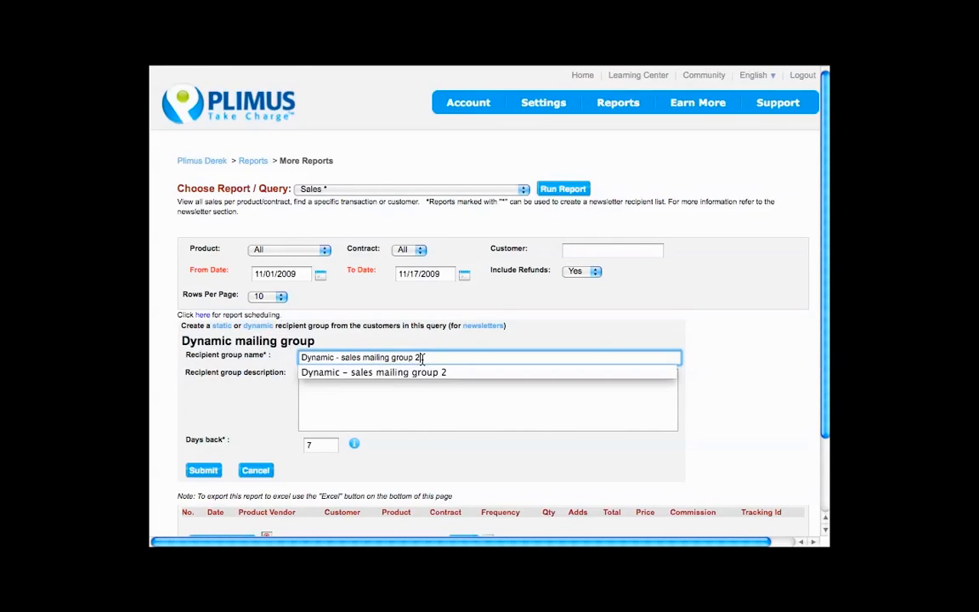
{"action": "key", "text": "Down"}
{"action": "key", "text": "Return"}
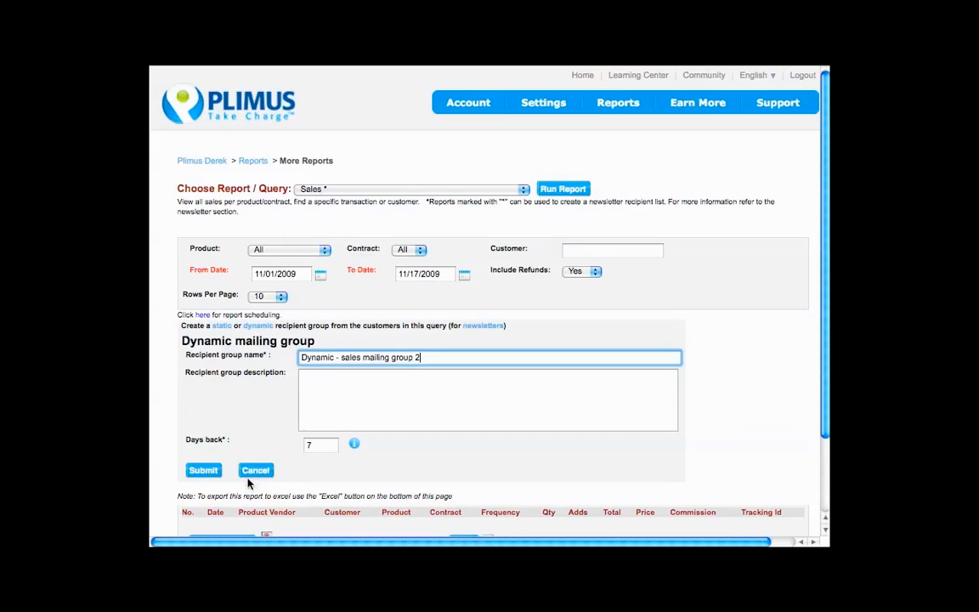
{"action": "left_click", "coordinate": [205, 472]}
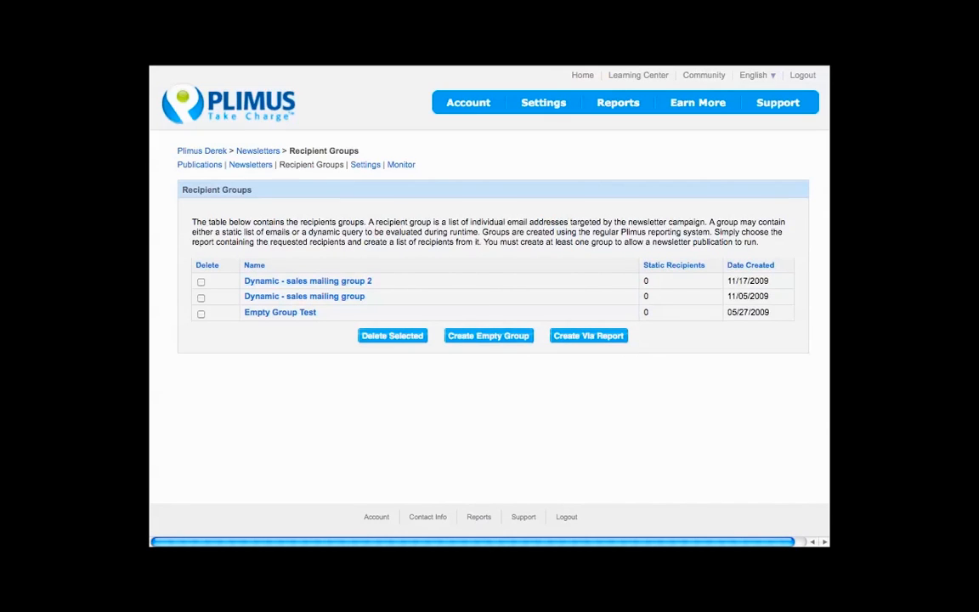
Step: Start a text newsletter named "Special Upgrade Offer" with subject "Great Software Bonus Offer", filling in the sender and test e-mails and leaving the coupon blank
{"action": "left_click", "coordinate": [246, 166]}
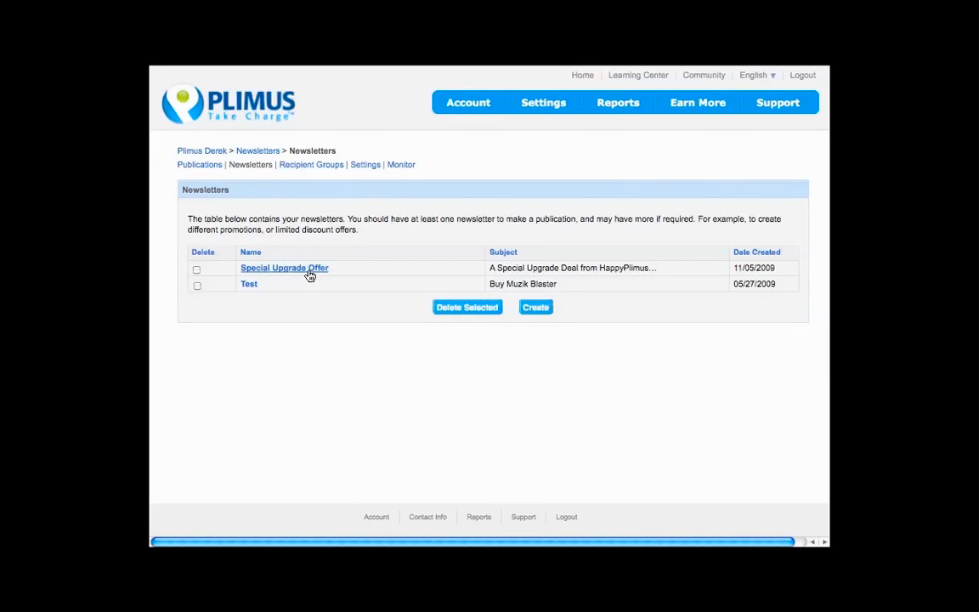
{"action": "left_click", "coordinate": [531, 309]}
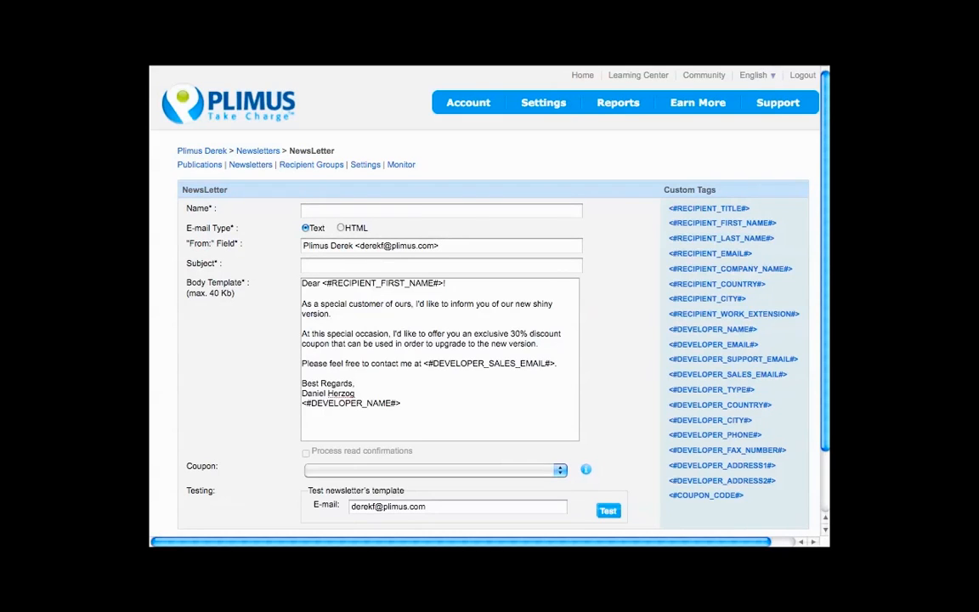
{"action": "left_click", "coordinate": [404, 210]}
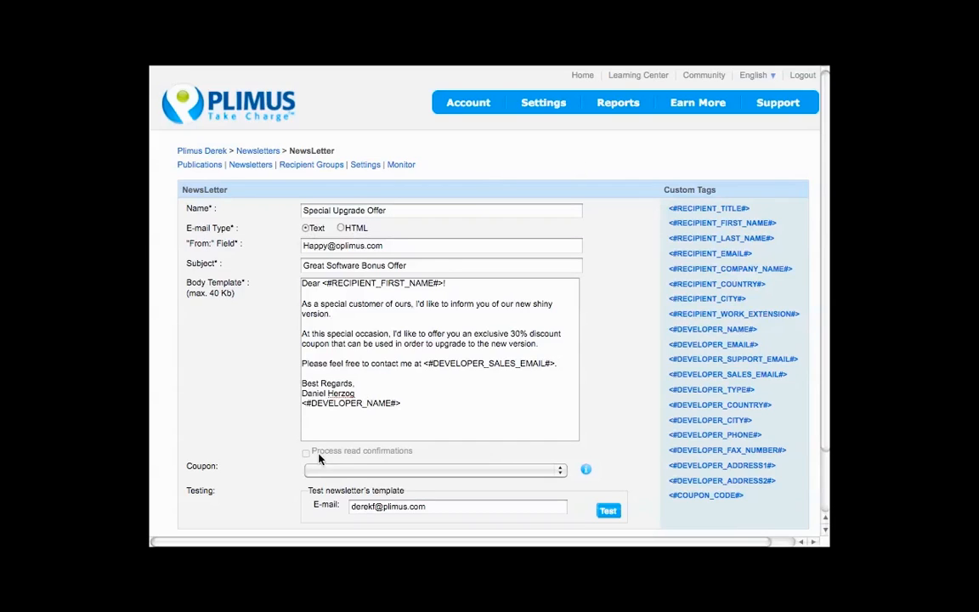
{"action": "left_click", "coordinate": [348, 470]}
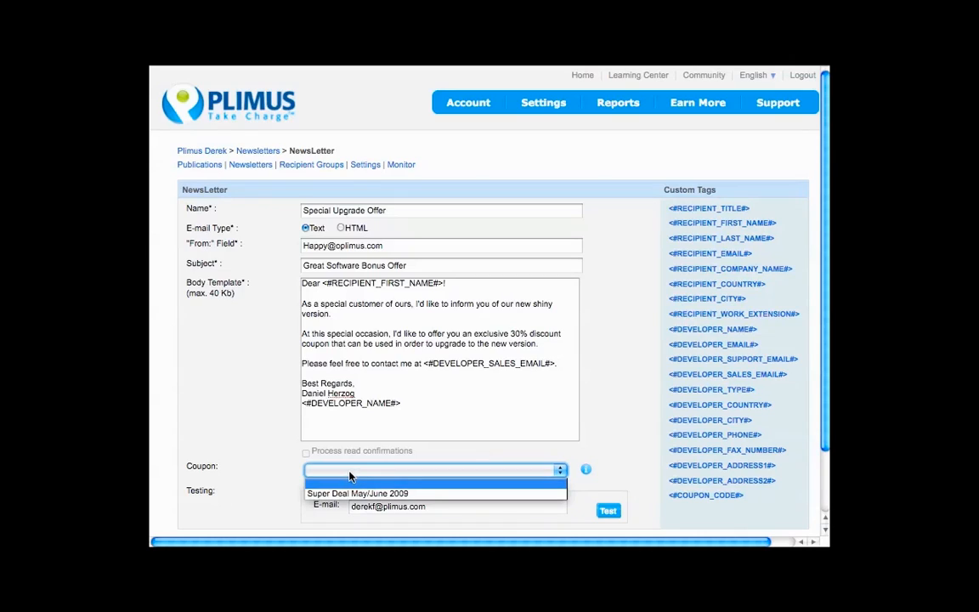
{"action": "left_click", "coordinate": [462, 484]}
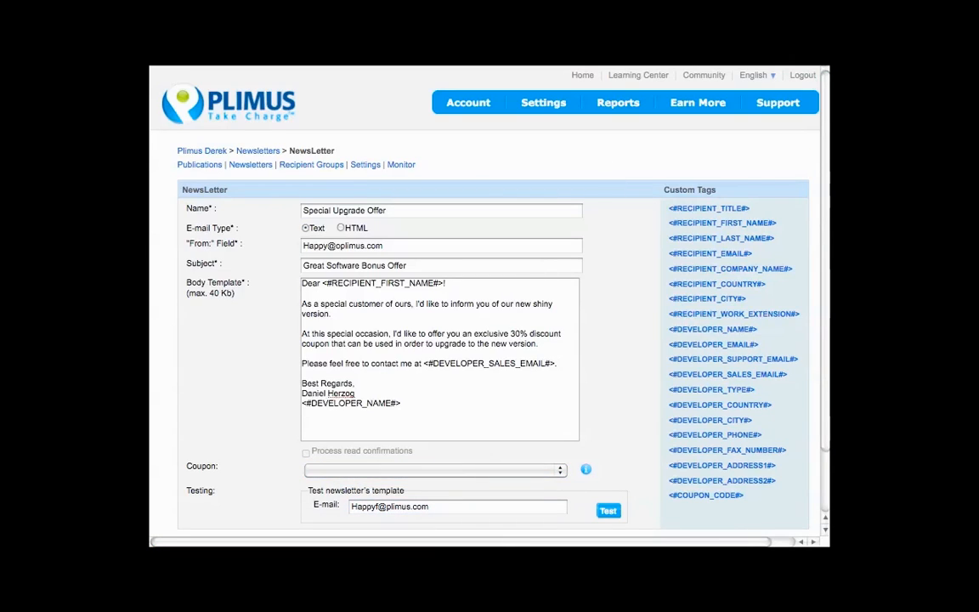
Step: Test the newsletter template, and append the <#DEVELOPER_PHONE#> tag after the developer name at the end of the body
{"action": "left_click", "coordinate": [608, 512]}
{"action": "left_click", "coordinate": [439, 381]}
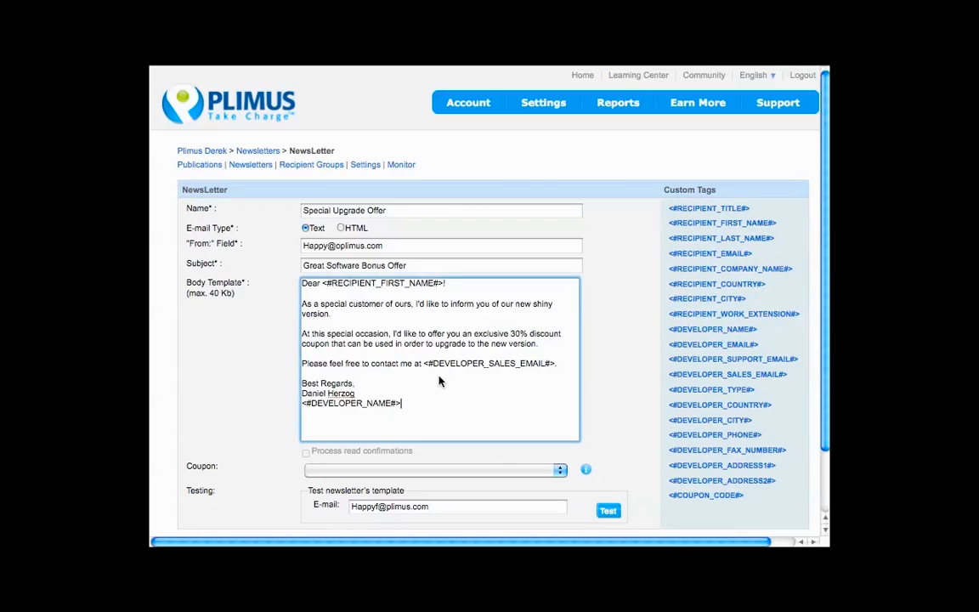
{"action": "left_click", "coordinate": [733, 436]}
Step: Send a test of the edited newsletter to the test e-mail address and submit the newsletter
{"action": "left_click", "coordinate": [609, 511]}
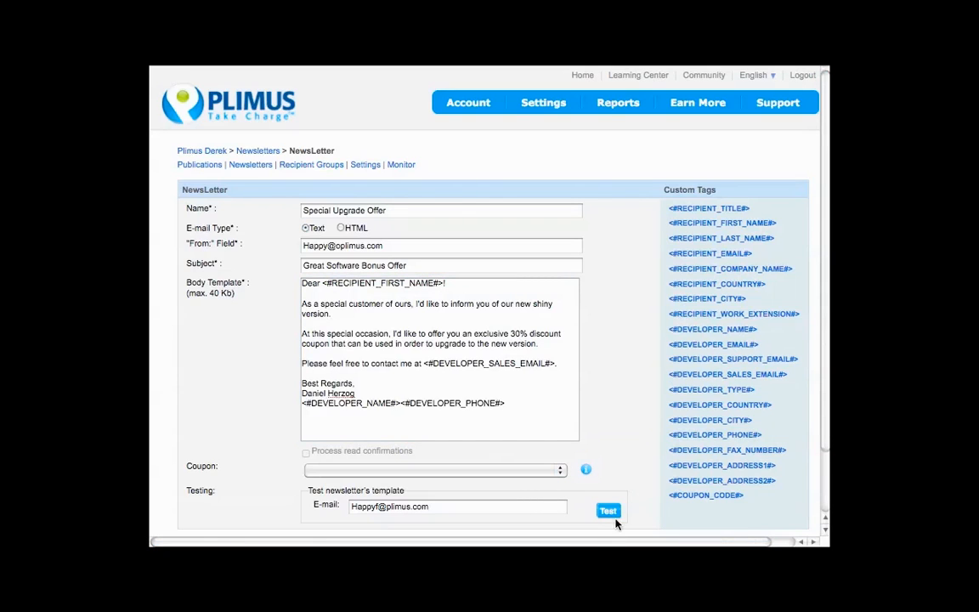
{"action": "scroll", "coordinate": [697, 514], "scroll_direction": "down", "scroll_amount": 2}
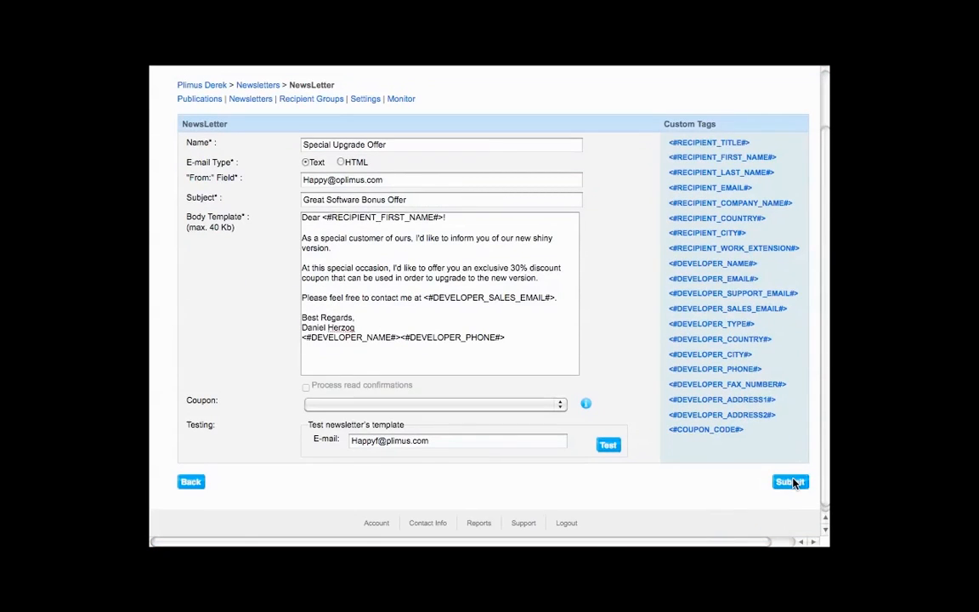
{"action": "left_click", "coordinate": [790, 482]}
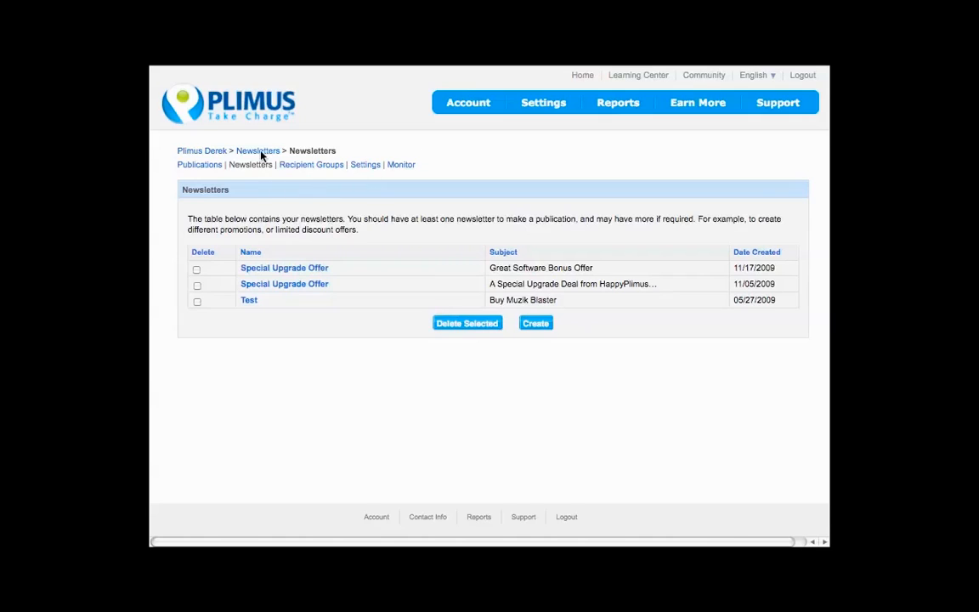
Step: Start a publication named "Latets Upgrade Deal" that sends the newest Special Upgrade Offer newsletter to the "Dynamic - sales mailing group 2" recipients
{"action": "left_click", "coordinate": [197, 167]}
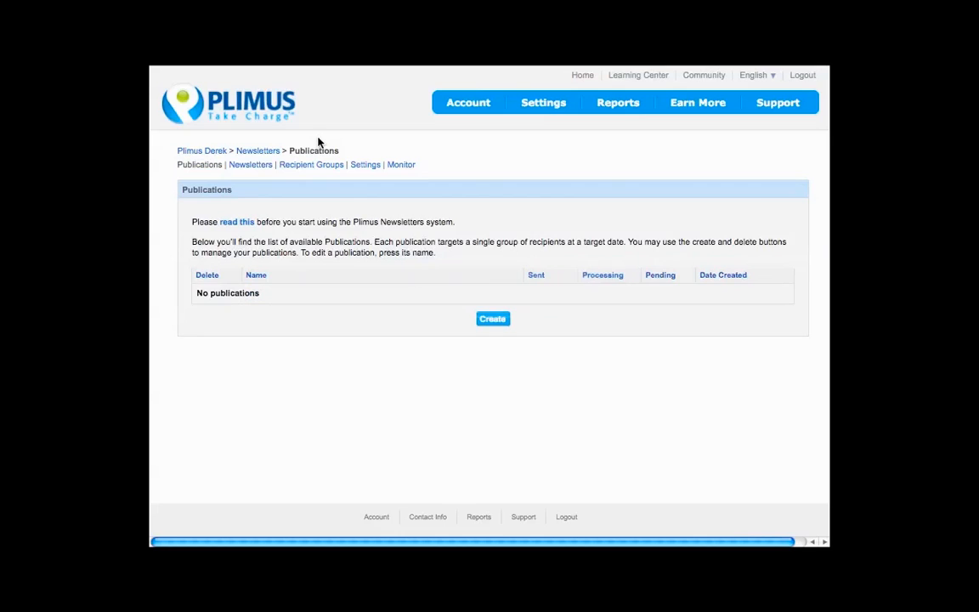
{"action": "left_click", "coordinate": [493, 321]}
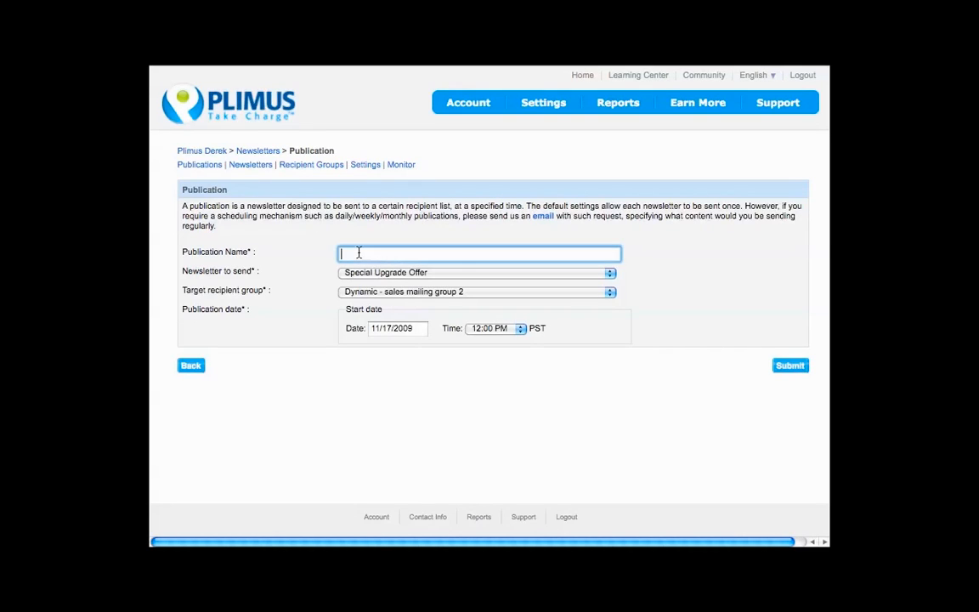
{"action": "type", "text": "Latets Upgrade Deal"}
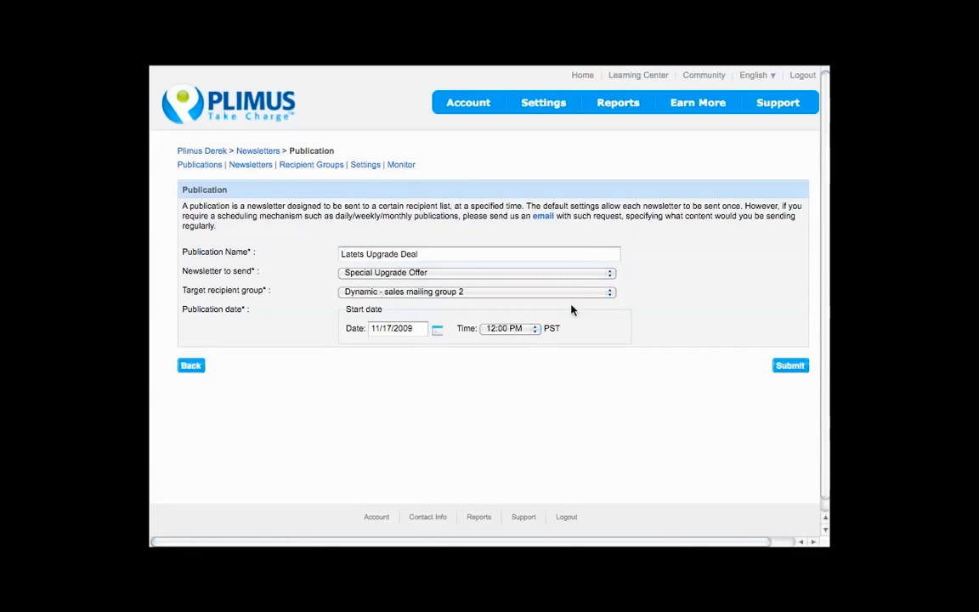
{"action": "left_click", "coordinate": [505, 276]}
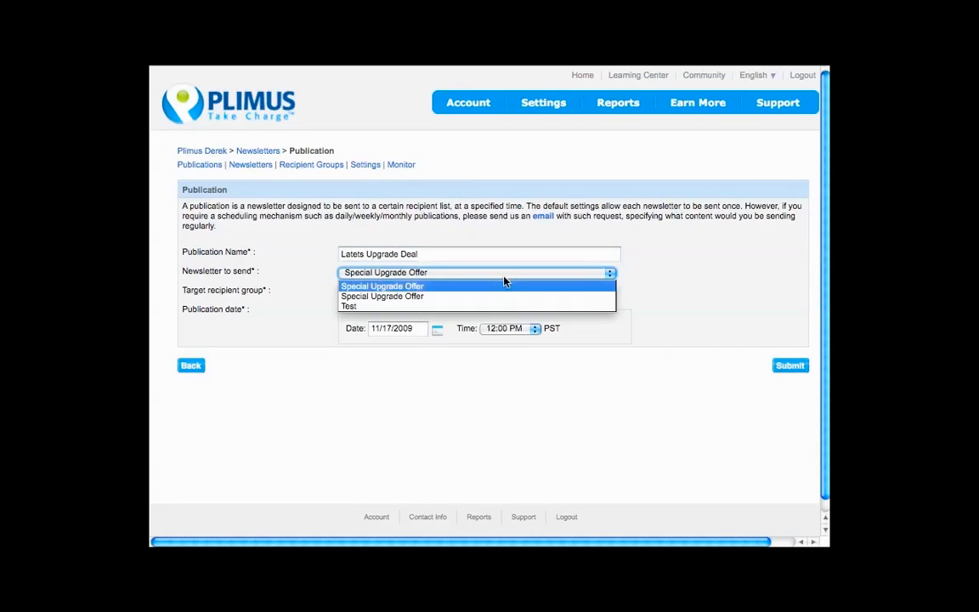
{"action": "left_click", "coordinate": [502, 285]}
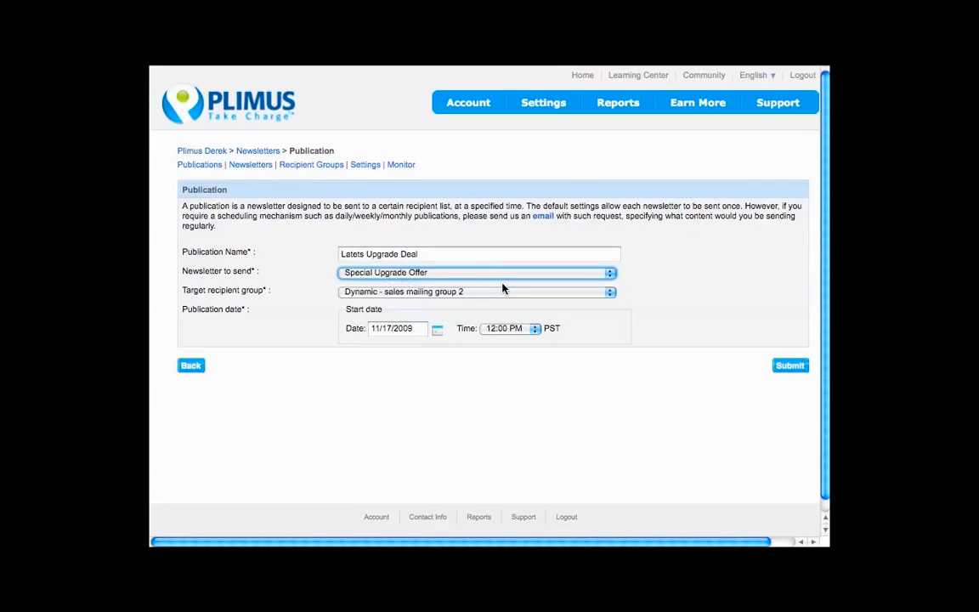
{"action": "left_click", "coordinate": [484, 296]}
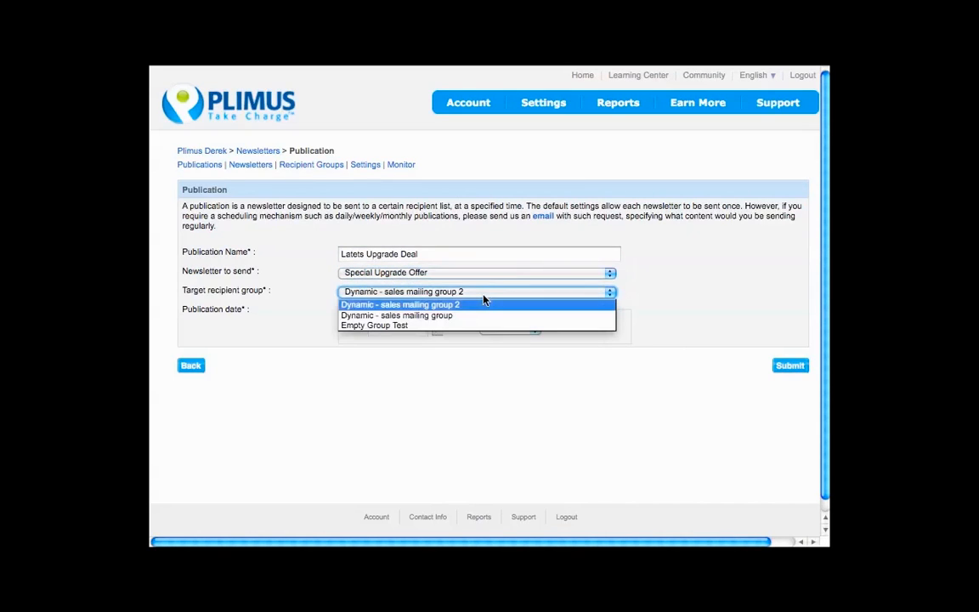
{"action": "left_click", "coordinate": [481, 304]}
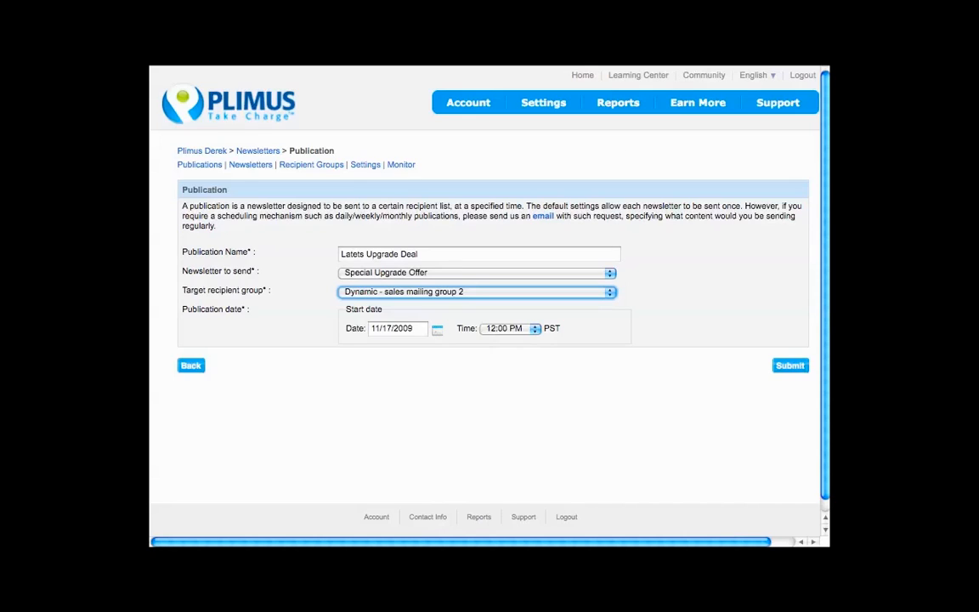
Step: Set the publication's start time to 9:00 AM PST and submit the publication
{"action": "left_click", "coordinate": [517, 331]}
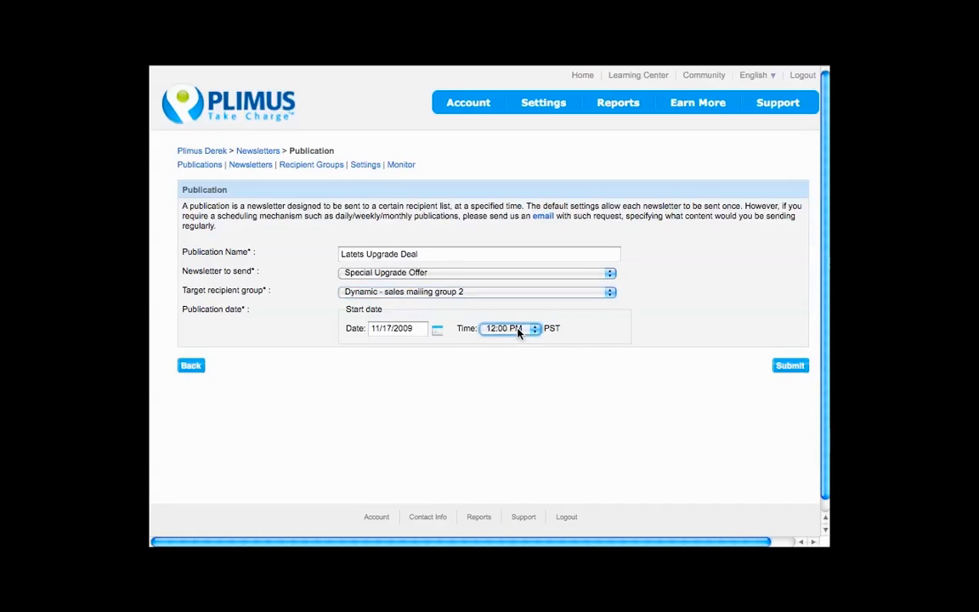
{"action": "left_click", "coordinate": [517, 331]}
{"action": "left_click", "coordinate": [497, 423]}
{"action": "left_click", "coordinate": [650, 61]}
{"action": "left_click", "coordinate": [795, 367]}
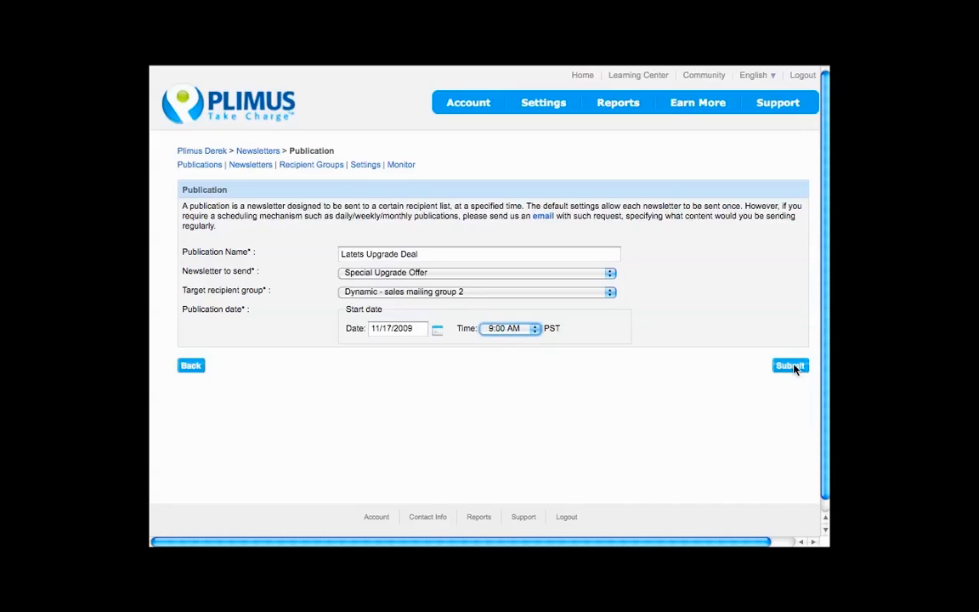